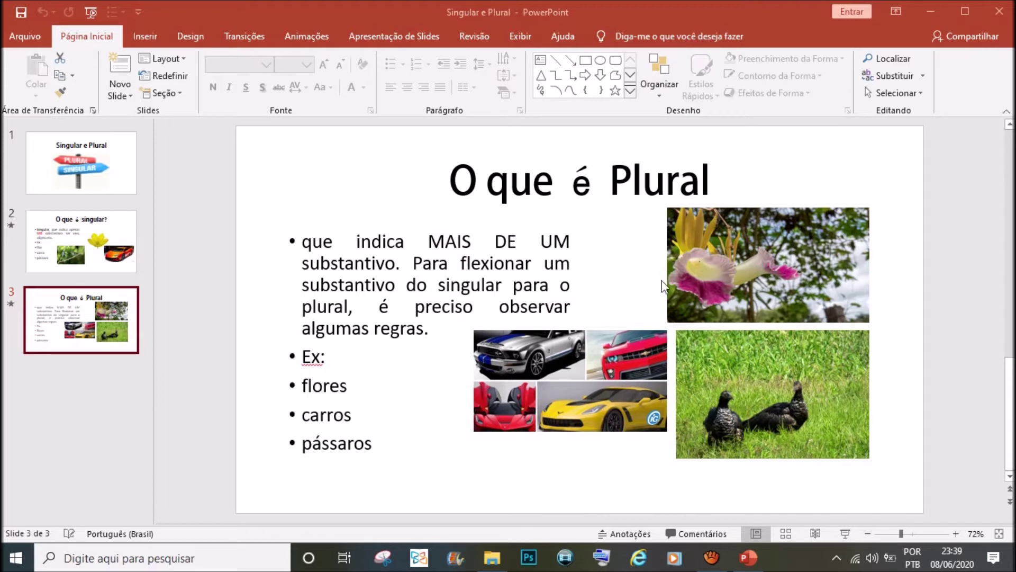
- Move from slide 3 back to the 'Singular e Plural' title slide and maximize PowerPoint
left_click(946, 358)
left_click_drag(1010, 415, 1007, 381)
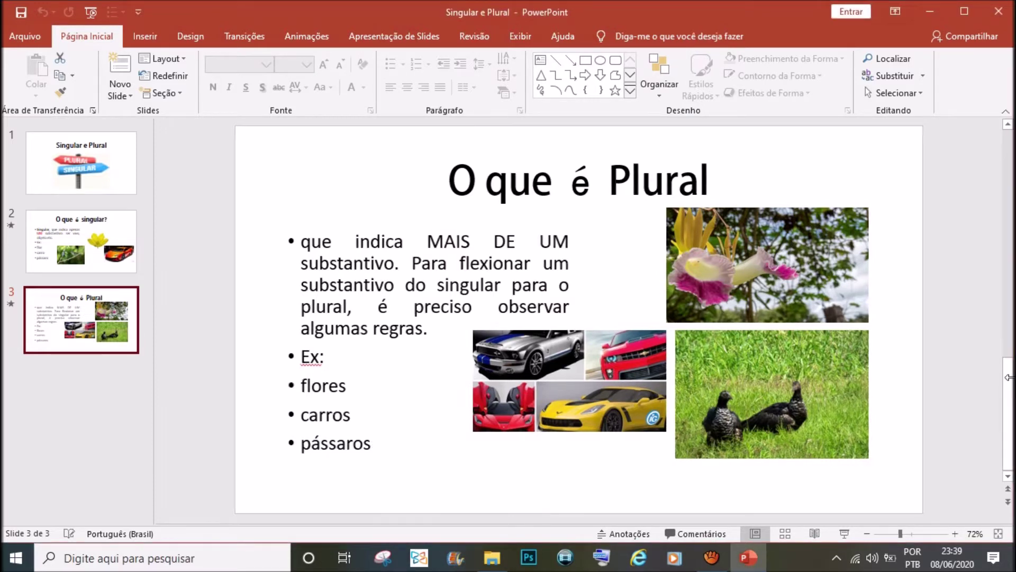
mouse_move(1007, 381)
left_mouse_down()
mouse_move(1010, 349)
mouse_move(1008, 421)
left_mouse_up()
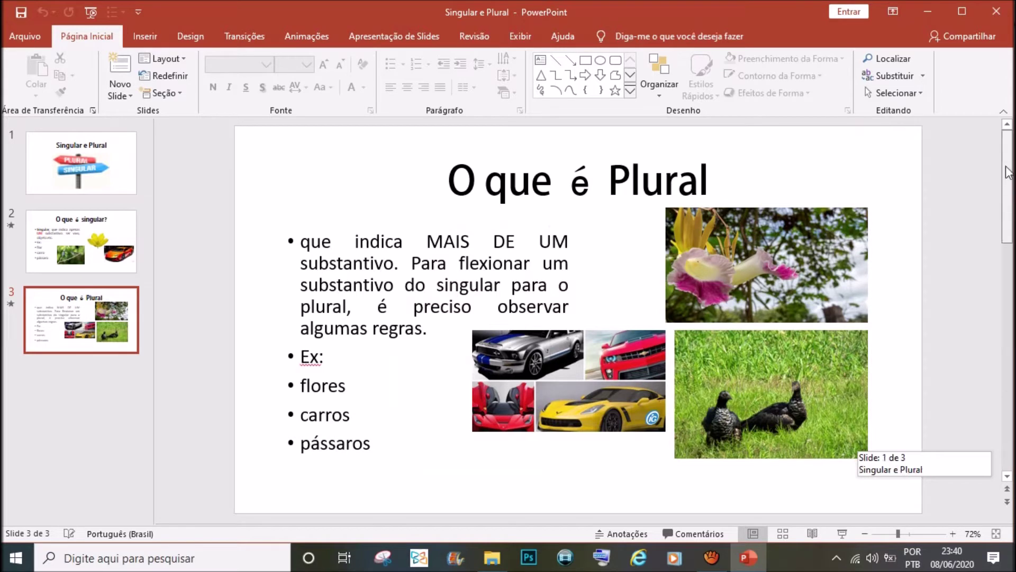
left_click_drag(1009, 421, 1008, 421)
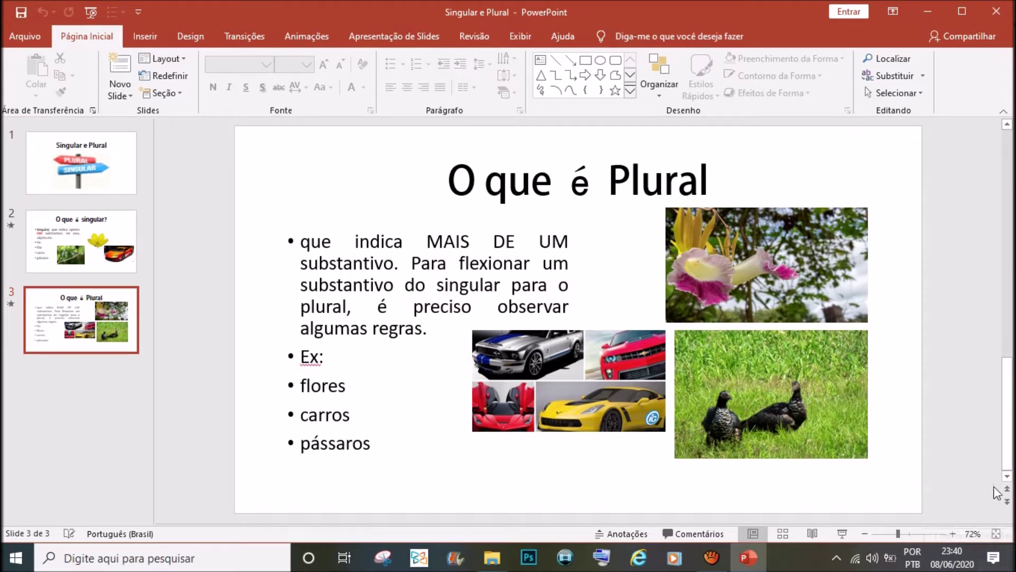
mouse_move(1008, 412)
left_mouse_down()
mouse_move(1008, 320)
mouse_move(980, 555)
left_mouse_up()
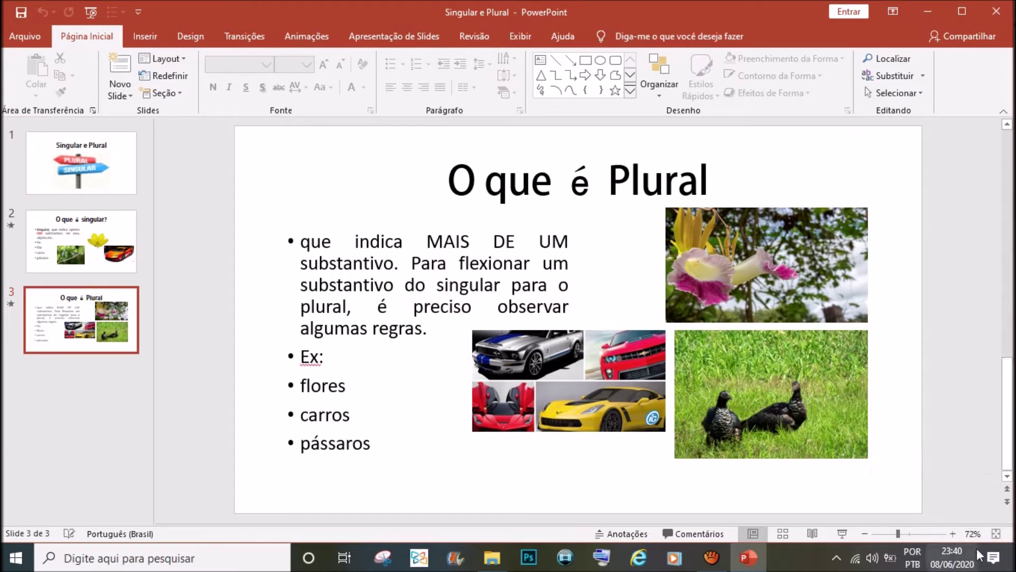
mouse_move(1007, 412)
left_mouse_down()
mouse_move(1007, 256)
mouse_move(1004, 519)
left_mouse_up()
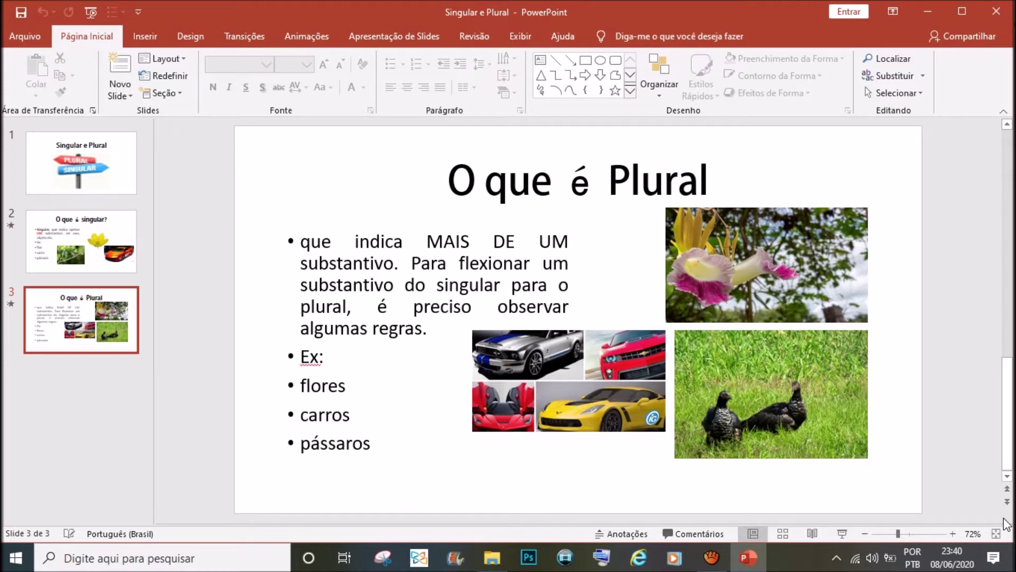
left_click_drag(1005, 523, 1006, 185)
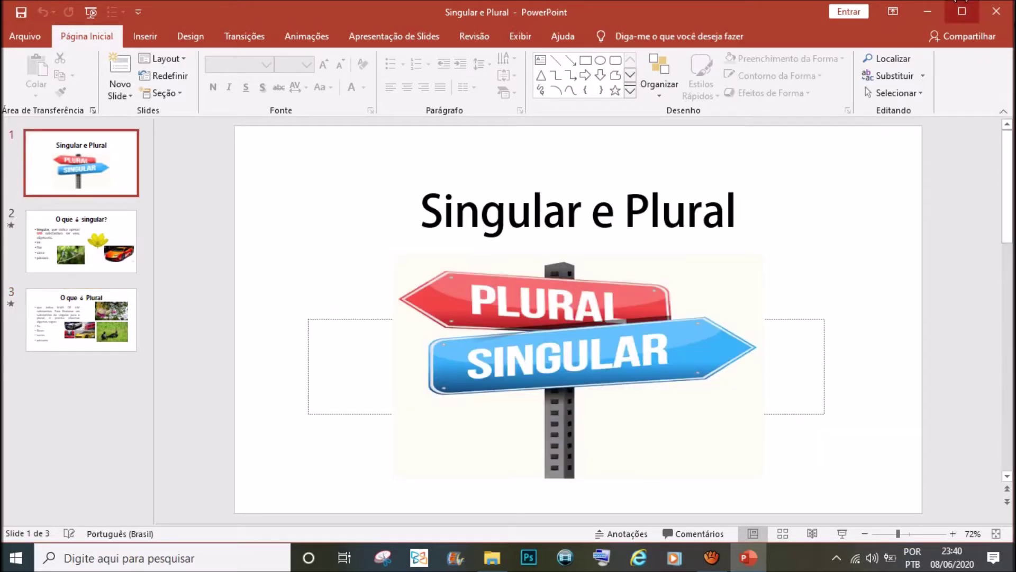
left_click(961, 11)
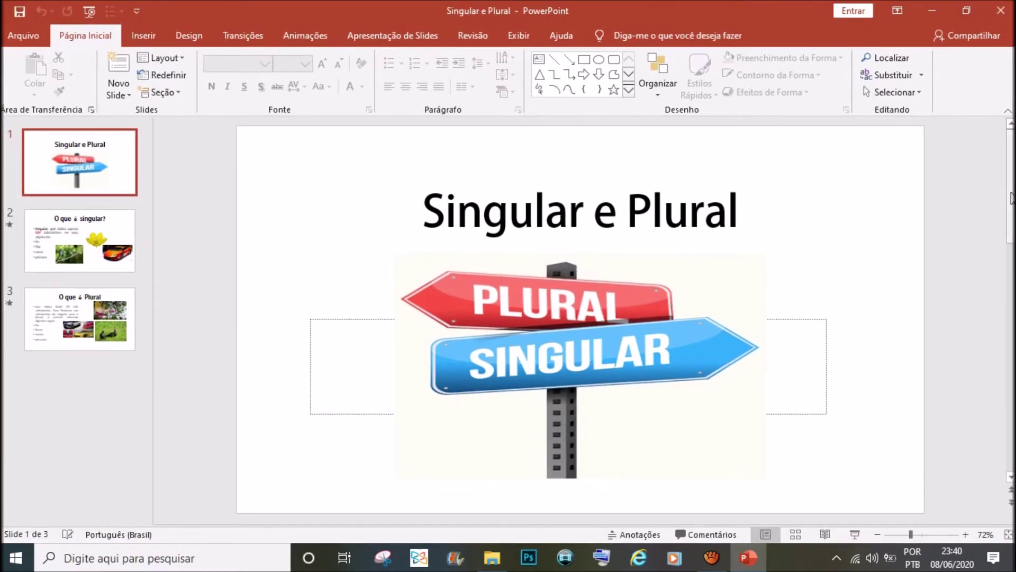
- Glance at 'O que é singular?', return to the title slide, and start presenting from it
left_click(91, 161)
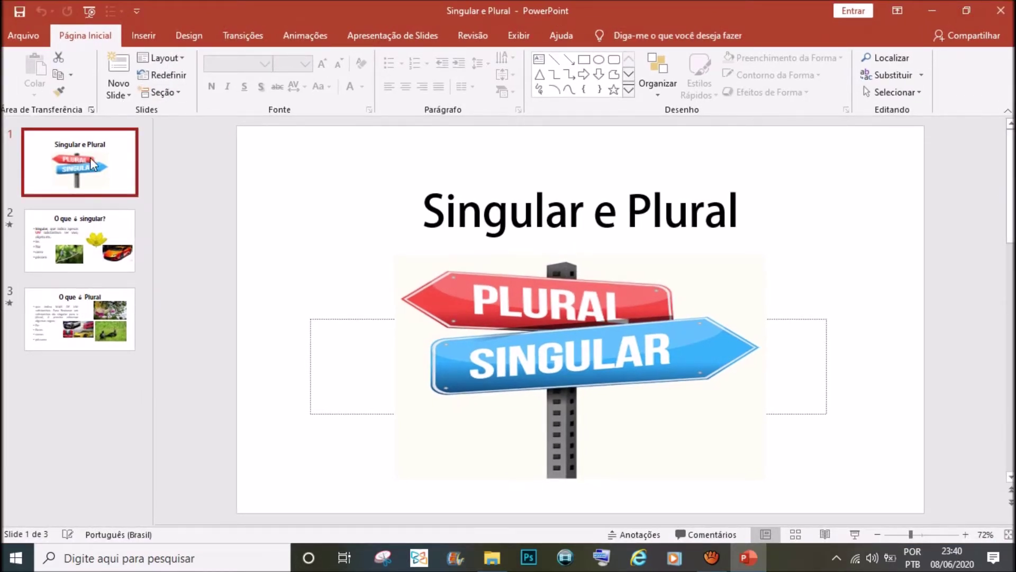
left_click(87, 228)
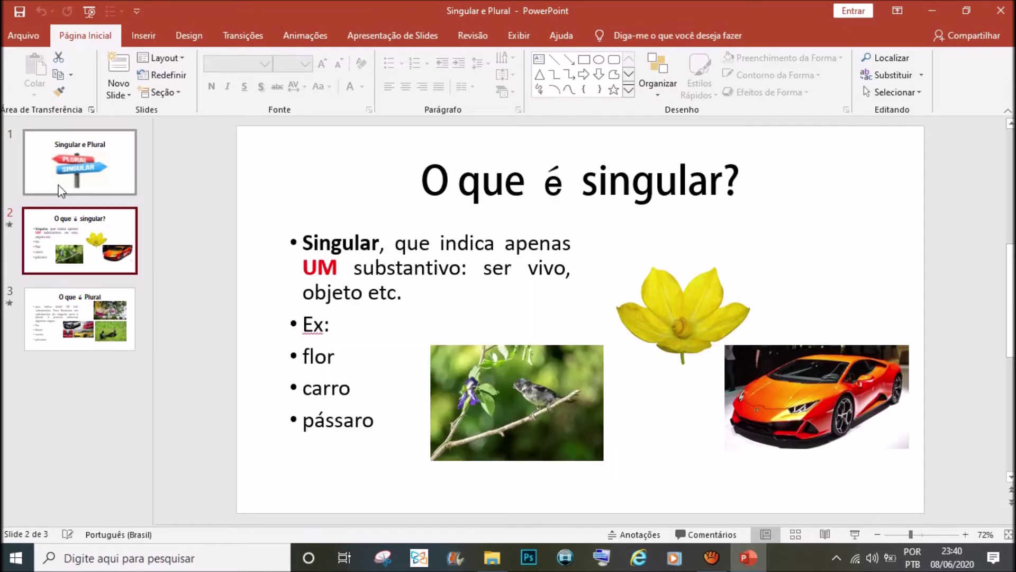
left_click(60, 188)
left_click(74, 246)
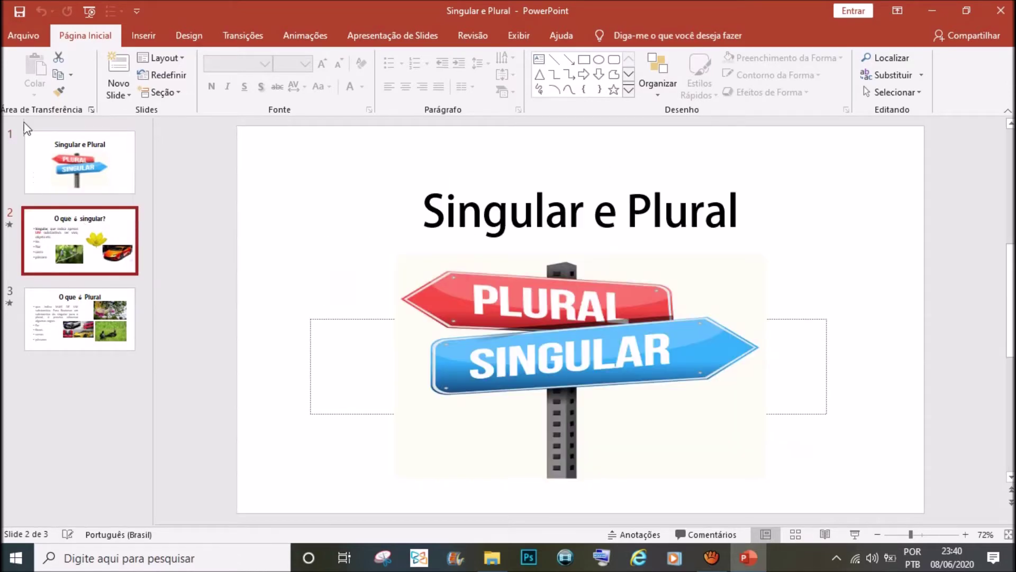
left_click(45, 137)
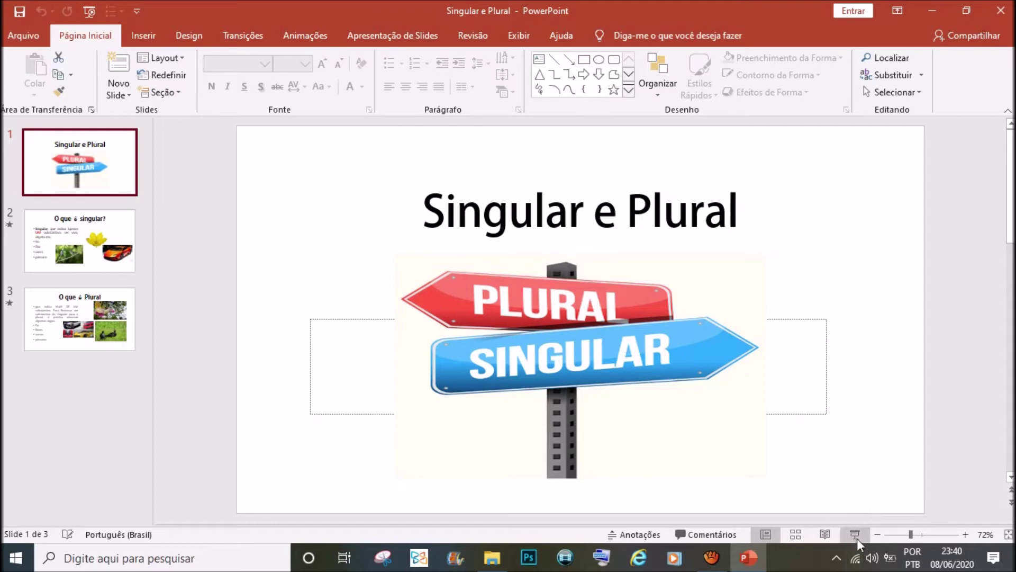
left_click(856, 536)
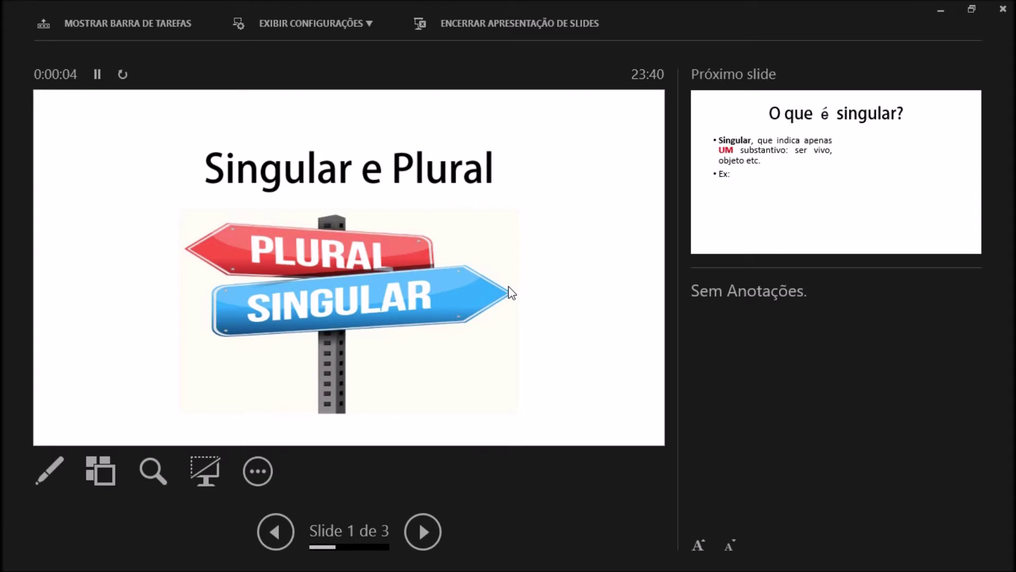
right_click(509, 287)
mouse_move(542, 164)
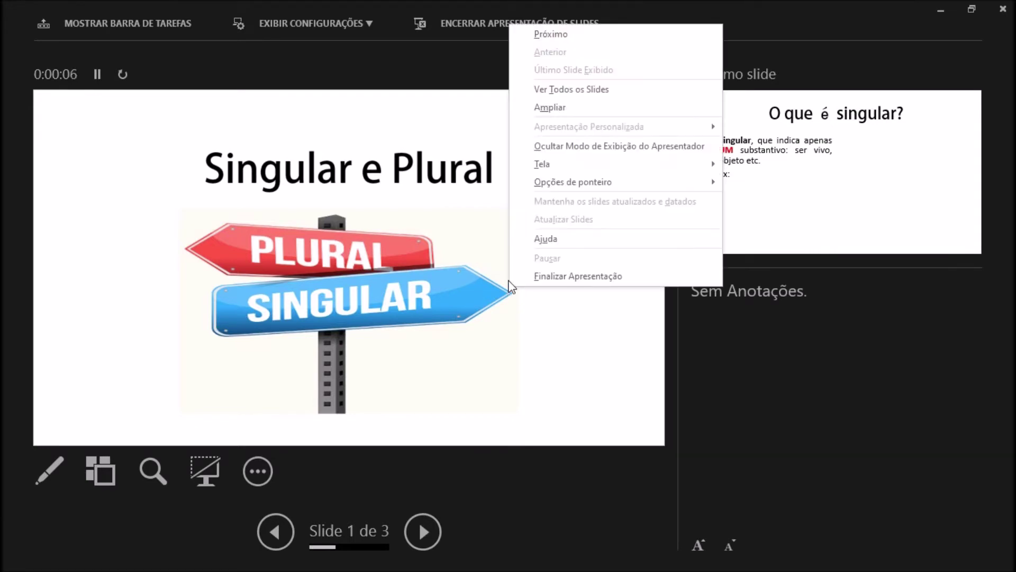
left_click(552, 141)
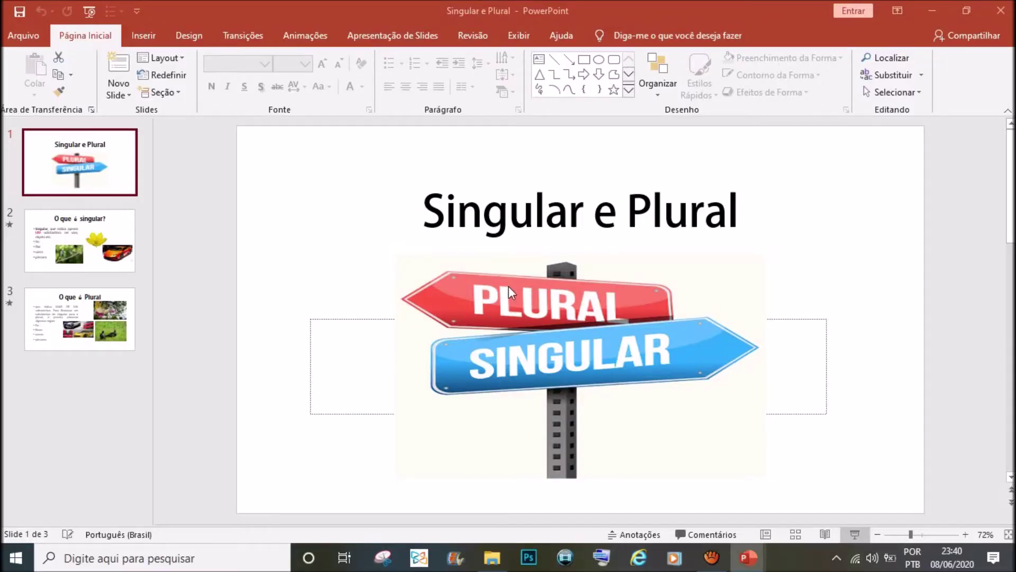
- Run the show through the flor, carro and pássaro animations to 'O que é Plural', then end it
key("F5")
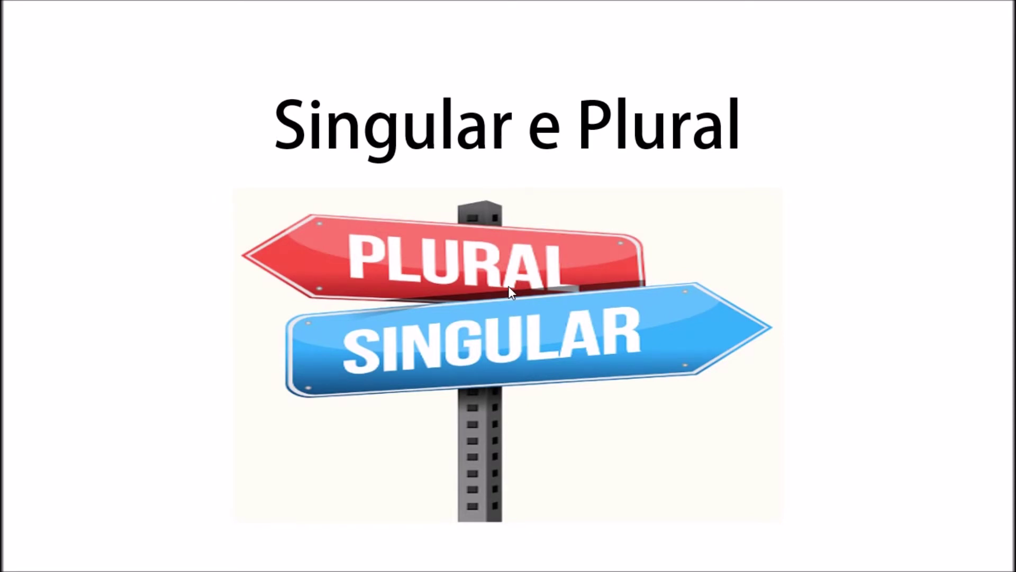
key("Right")
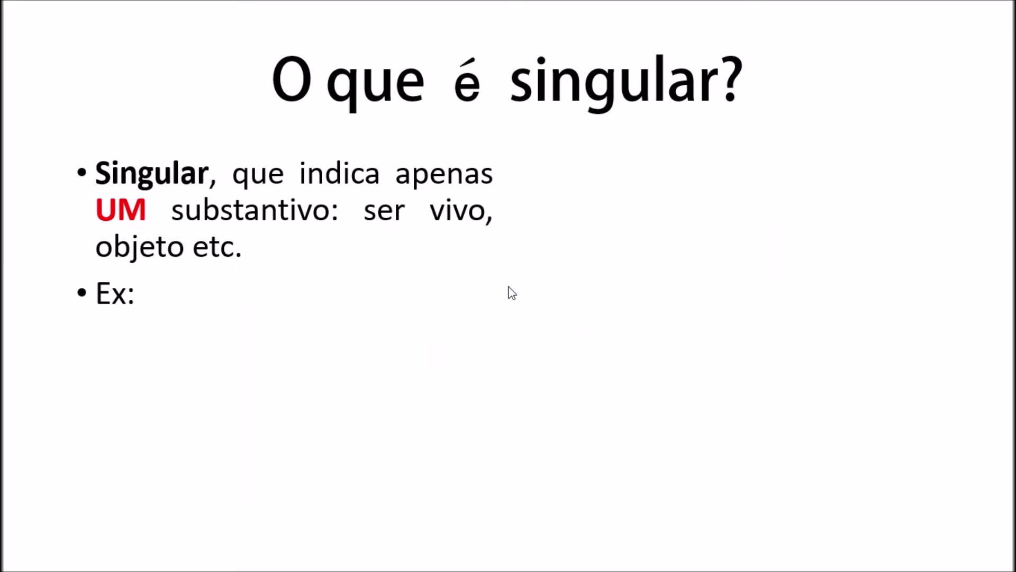
key("Right")
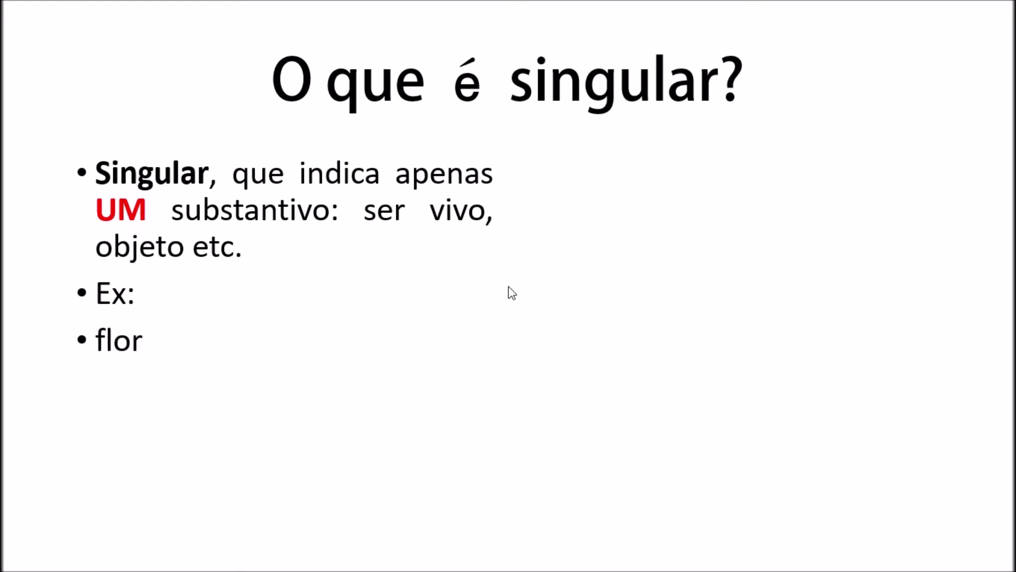
key("Right")
key("Right")
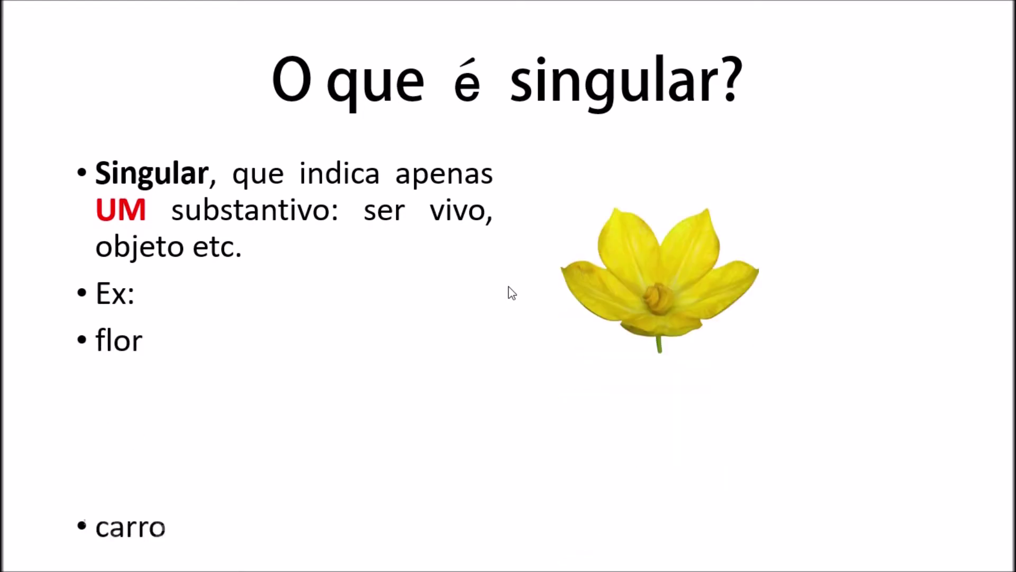
key("Right")
key("Right")
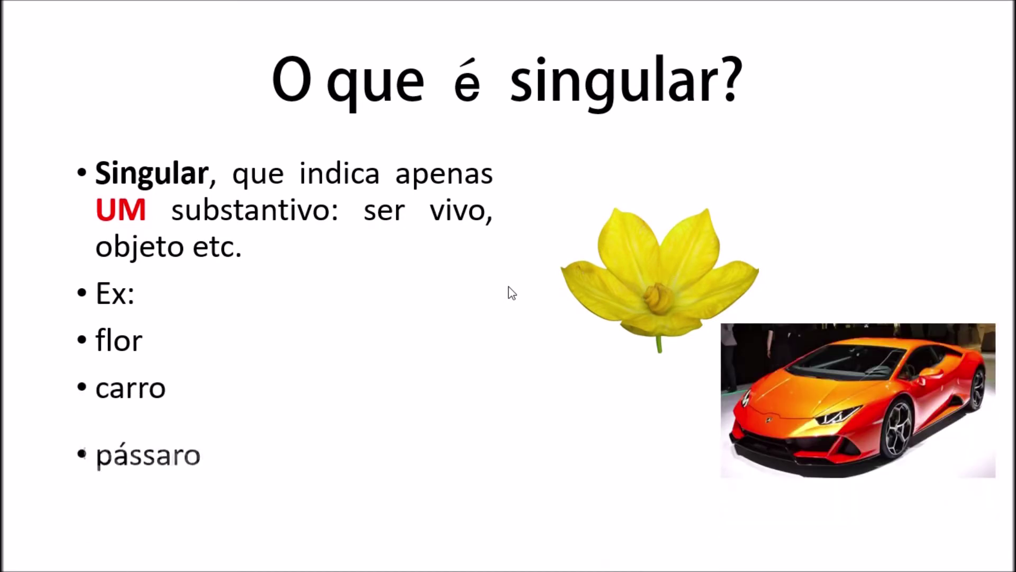
key("Right")
key("Right")
key("Right")
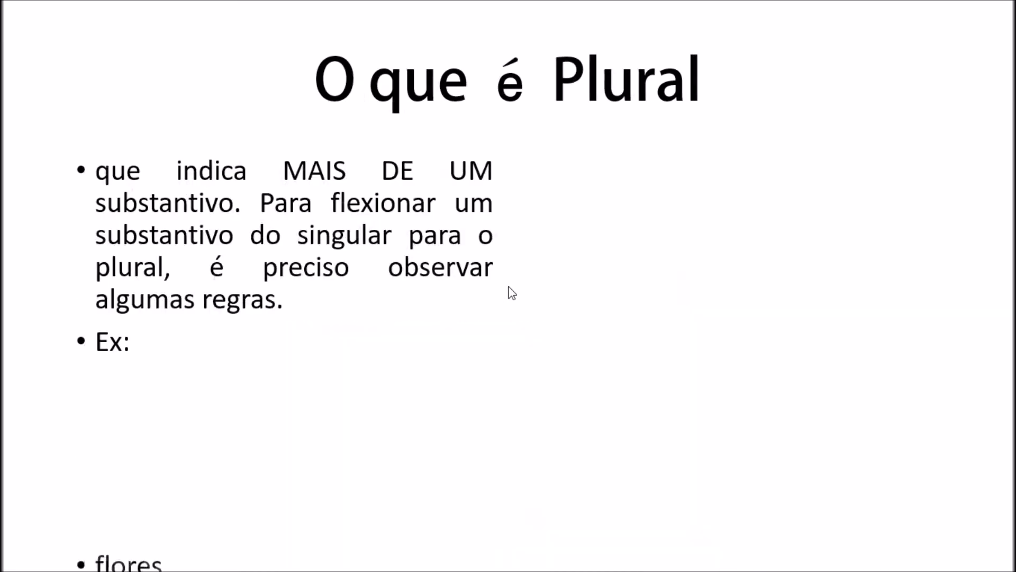
key("Right")
key("Right")
key("Right")
key("Right")
key("Right")
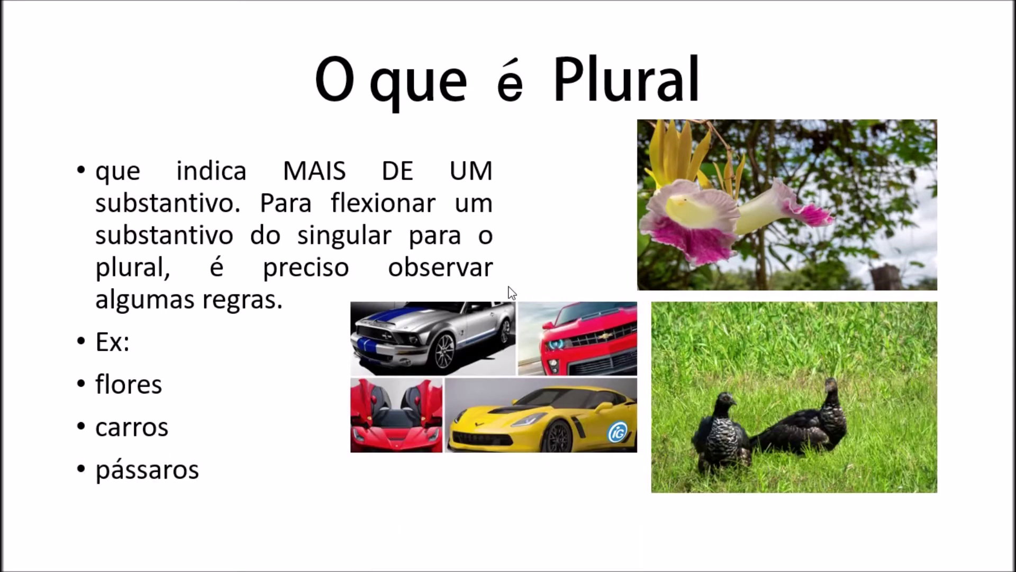
key("Escape")
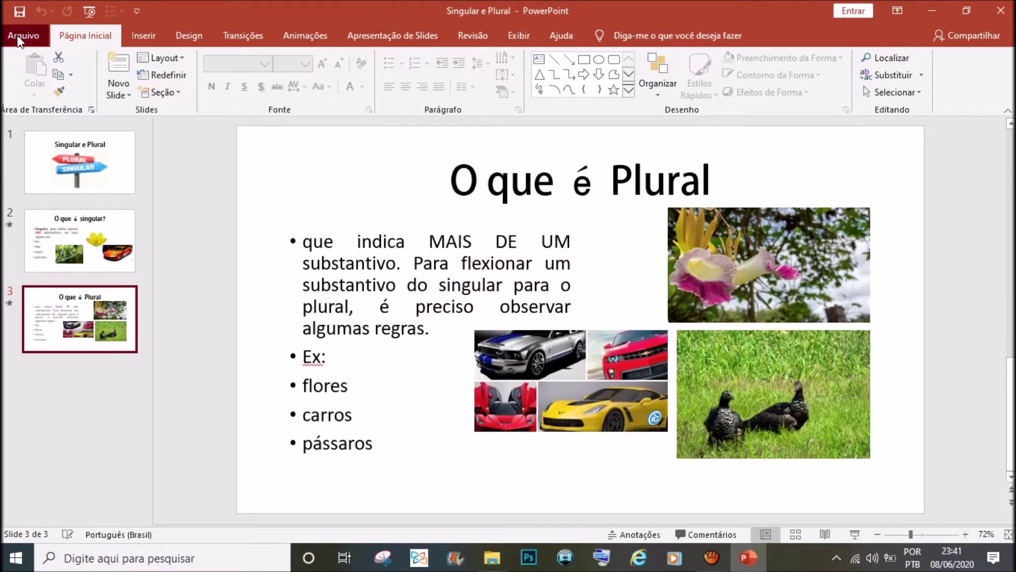
- Open the full Save As dialog through File > Salvar como > Este PC
left_click(17, 34)
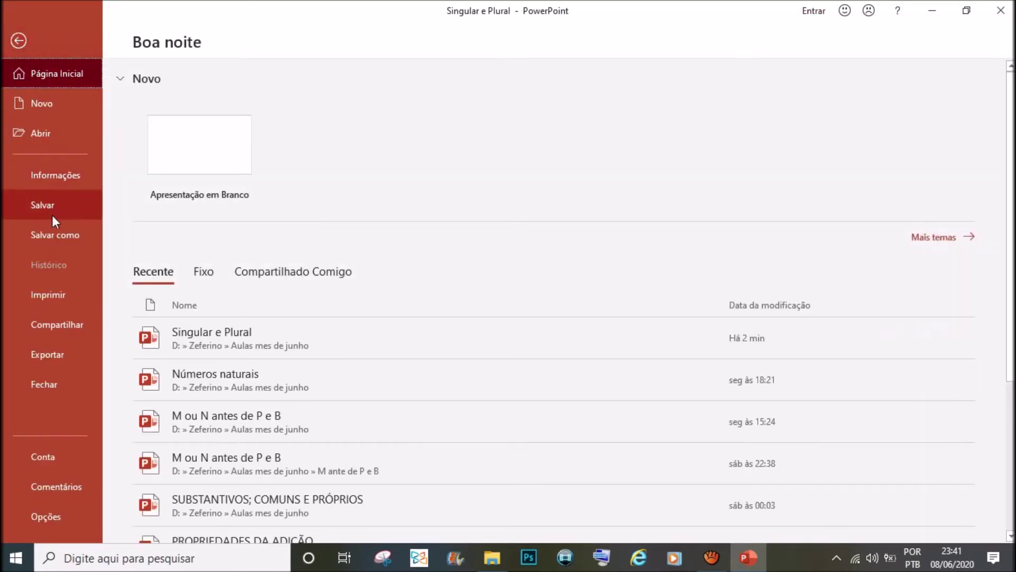
left_click(54, 235)
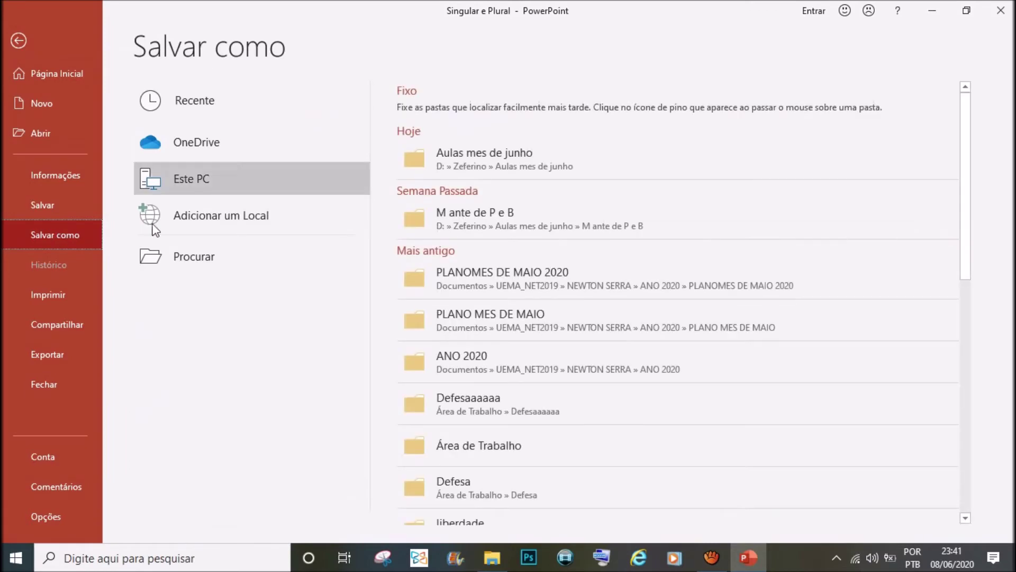
left_click(185, 178)
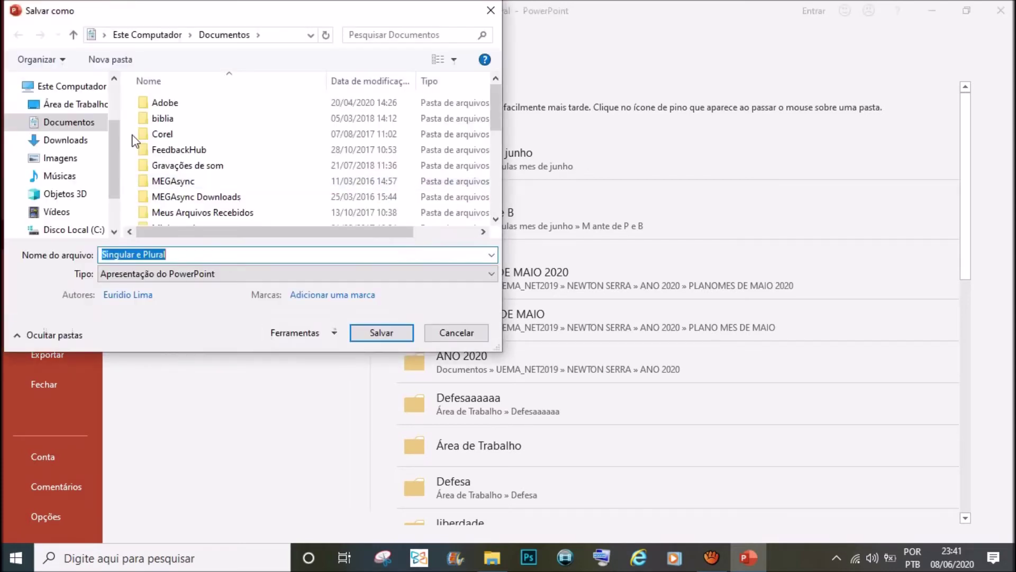
- Point the save at Área de Trabalho and set the file type to PDF
left_click(72, 104)
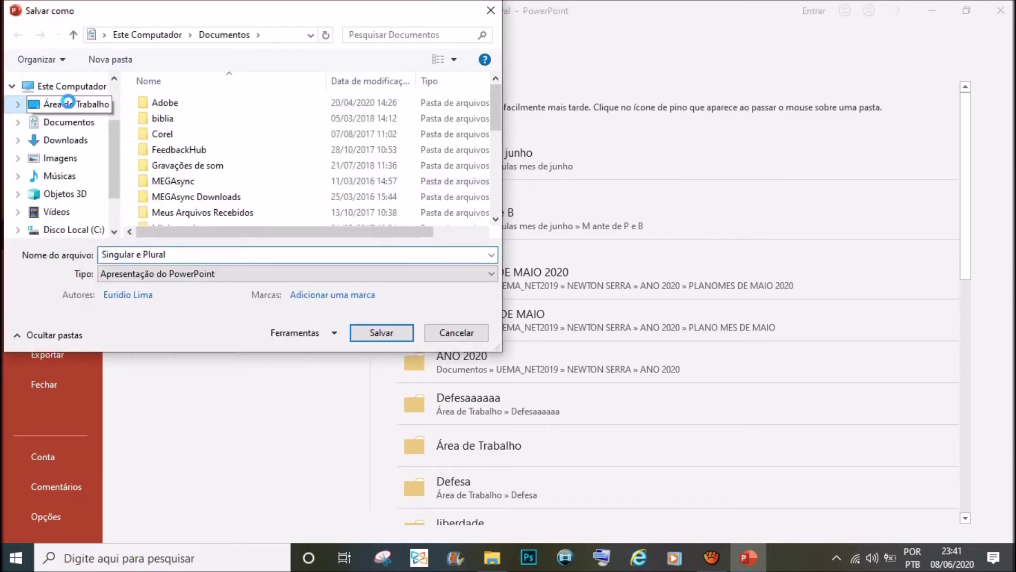
left_click(188, 255)
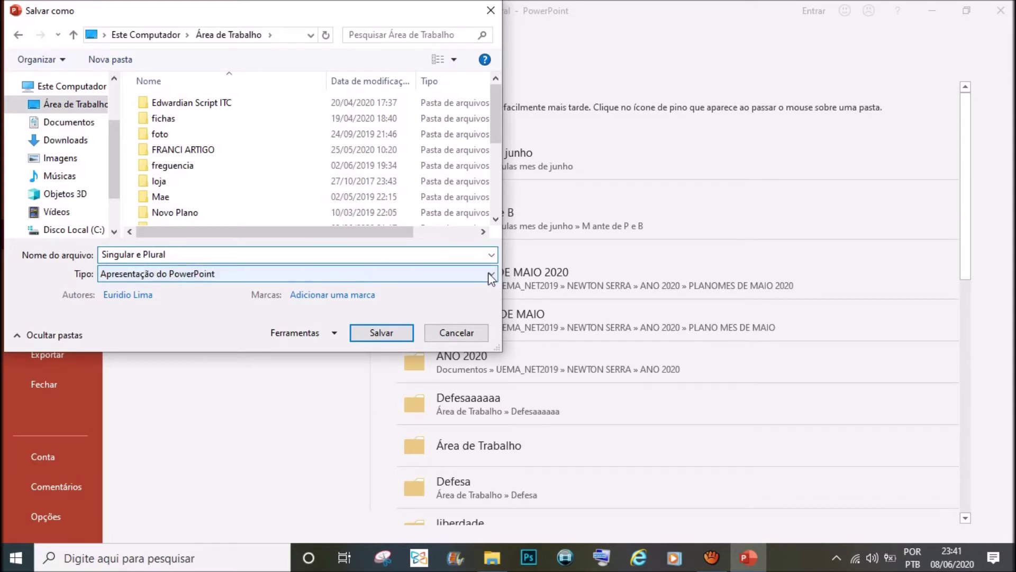
left_click(491, 274)
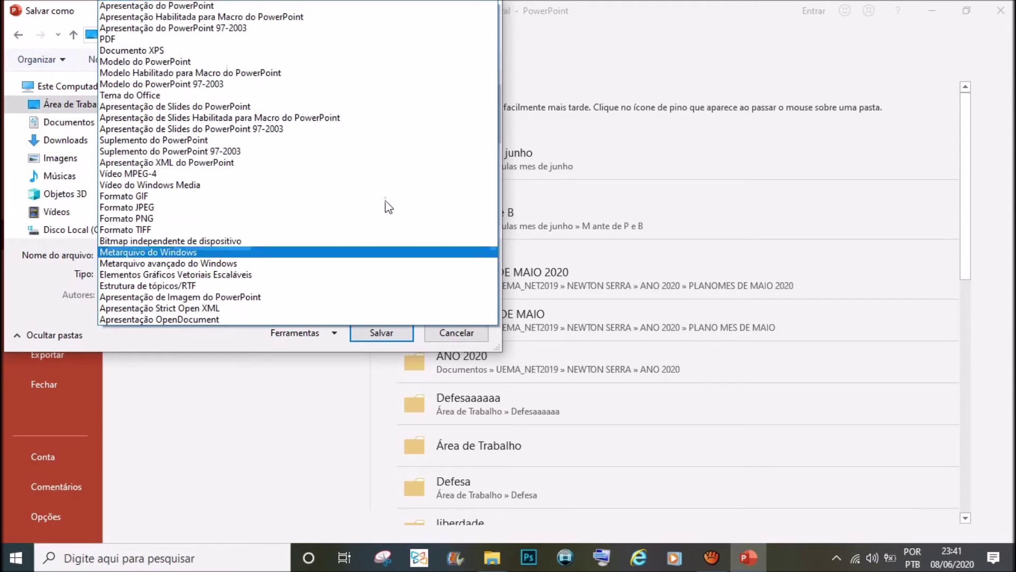
left_click(145, 37)
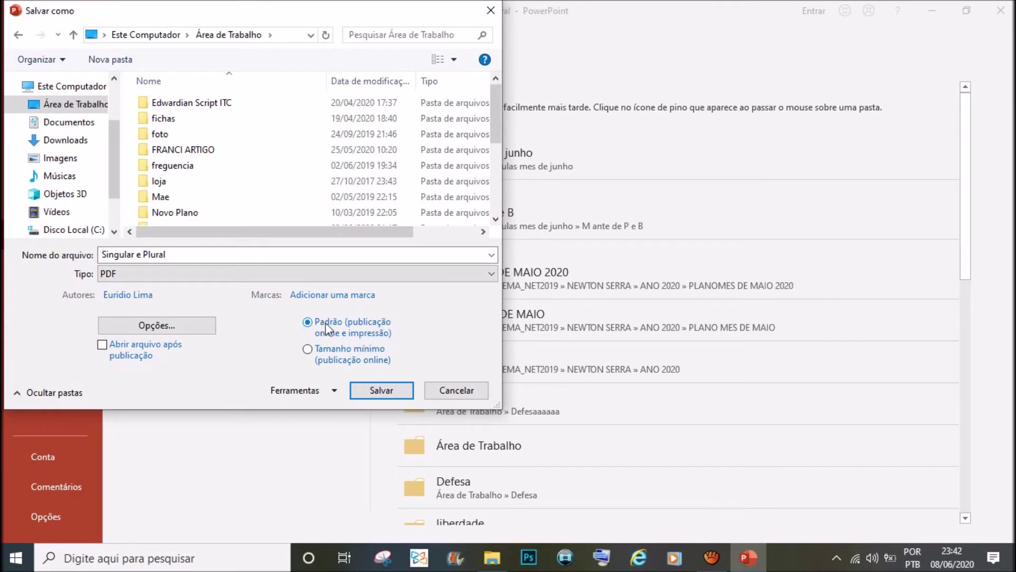
- Choose Tamanho mínimo (publicação online) optimization and save 'Singular e Plural' as PDF
left_click(312, 351)
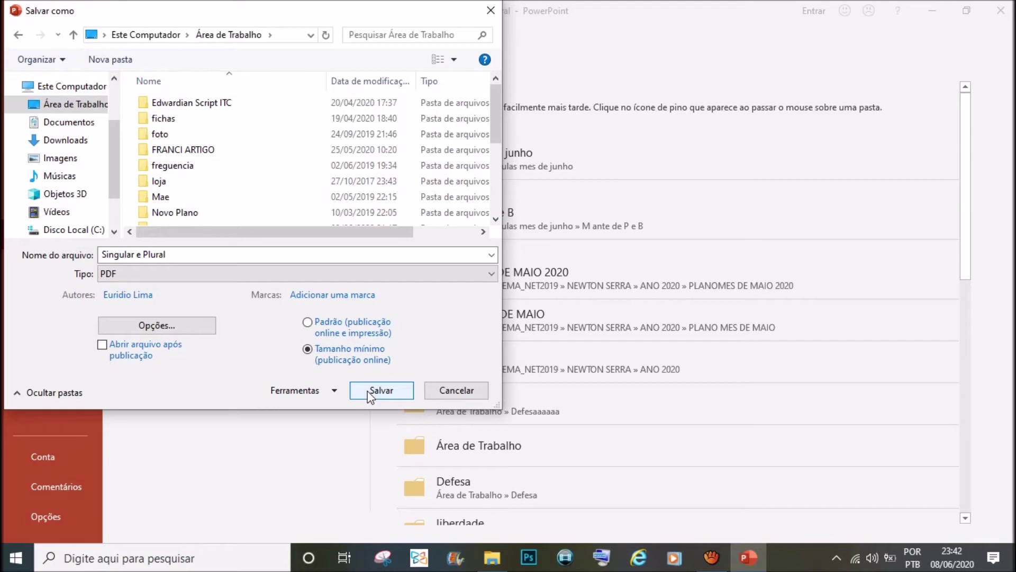
left_click(310, 324)
left_click(309, 352)
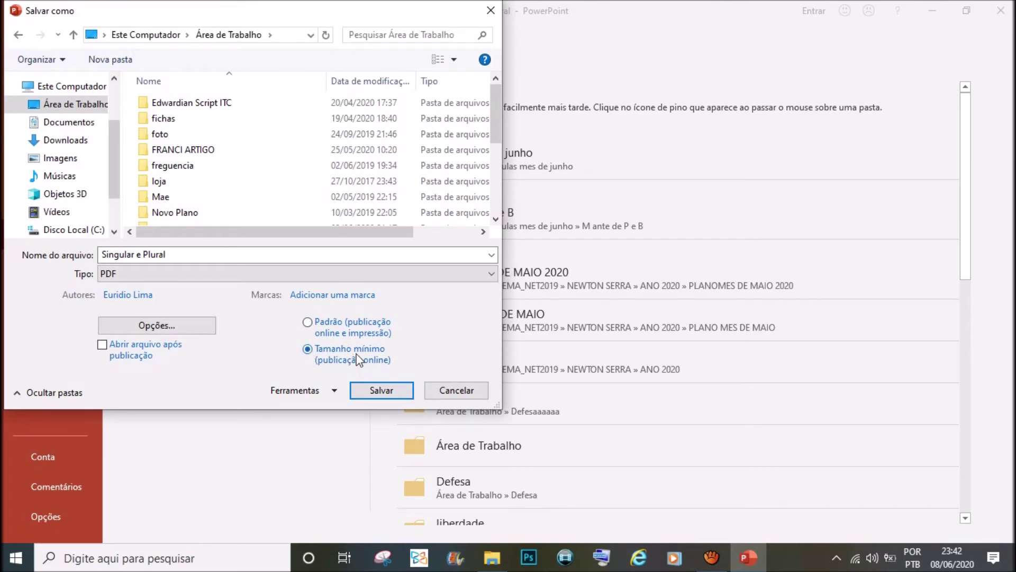
left_click(363, 394)
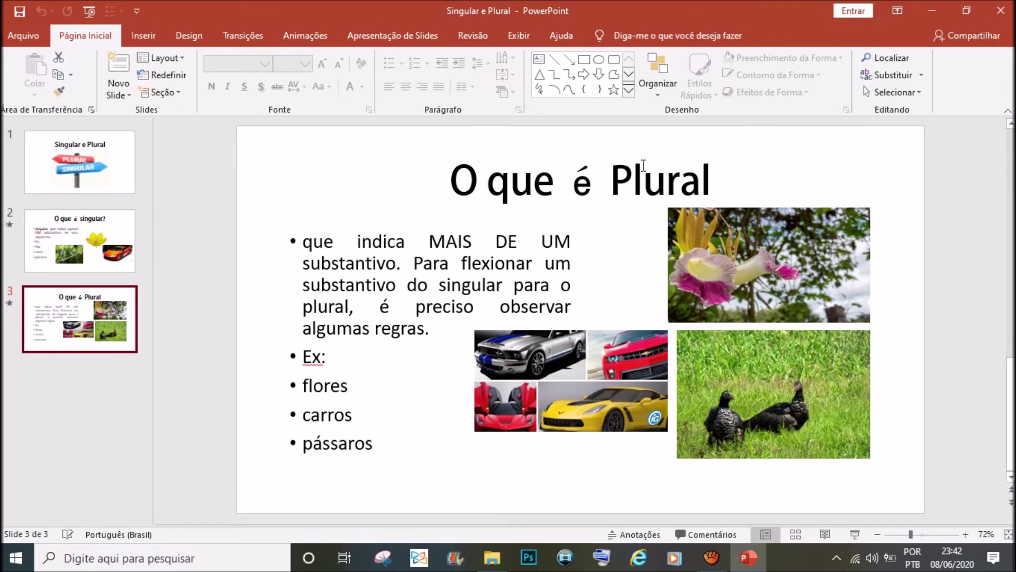
- Minimize PowerPoint and File Explorer, then open 'Singular e Plural.pdf' from the desktop
left_click(935, 6)
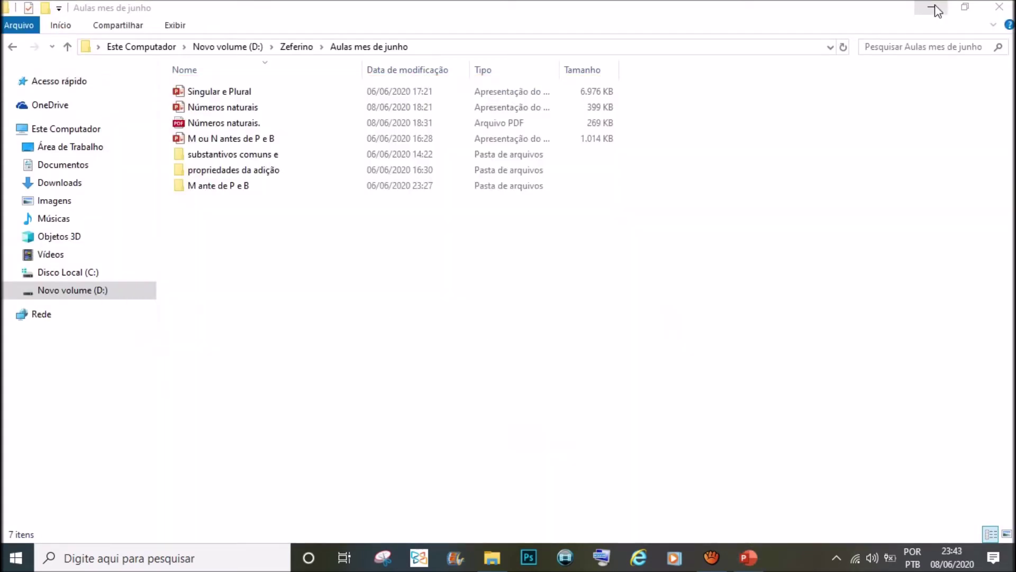
left_click(935, 7)
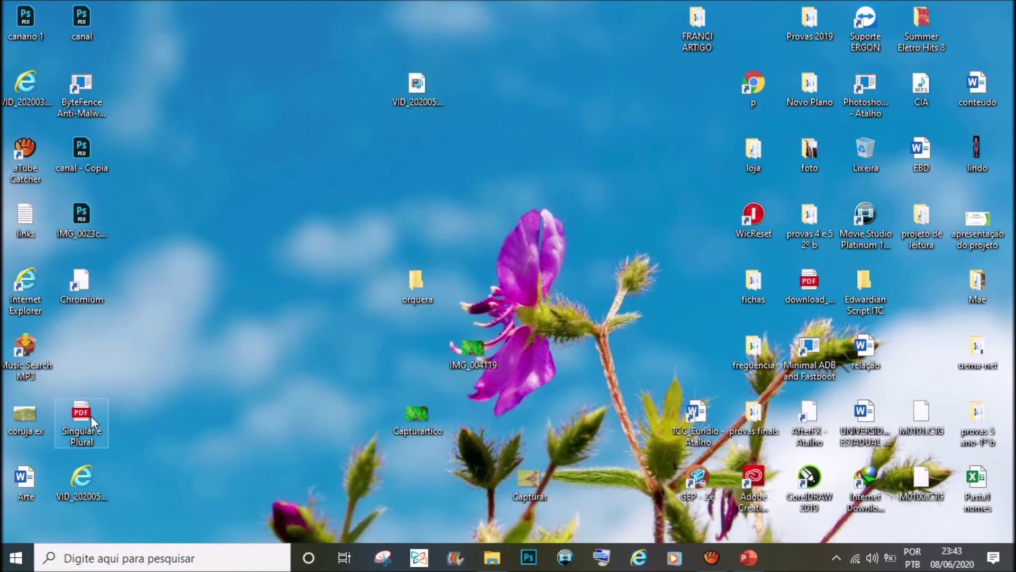
mouse_move(81, 421)
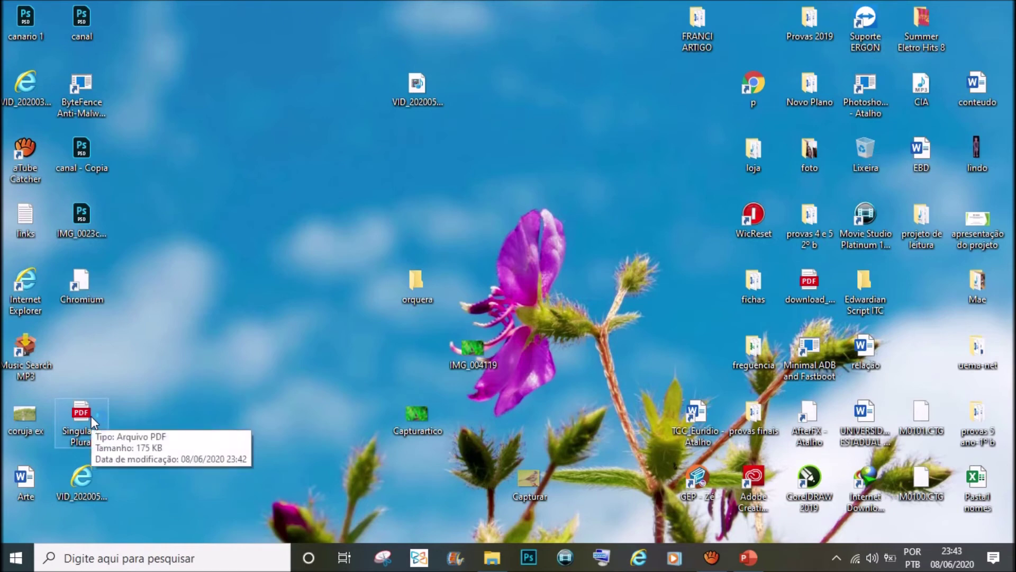
double_click(91, 416)
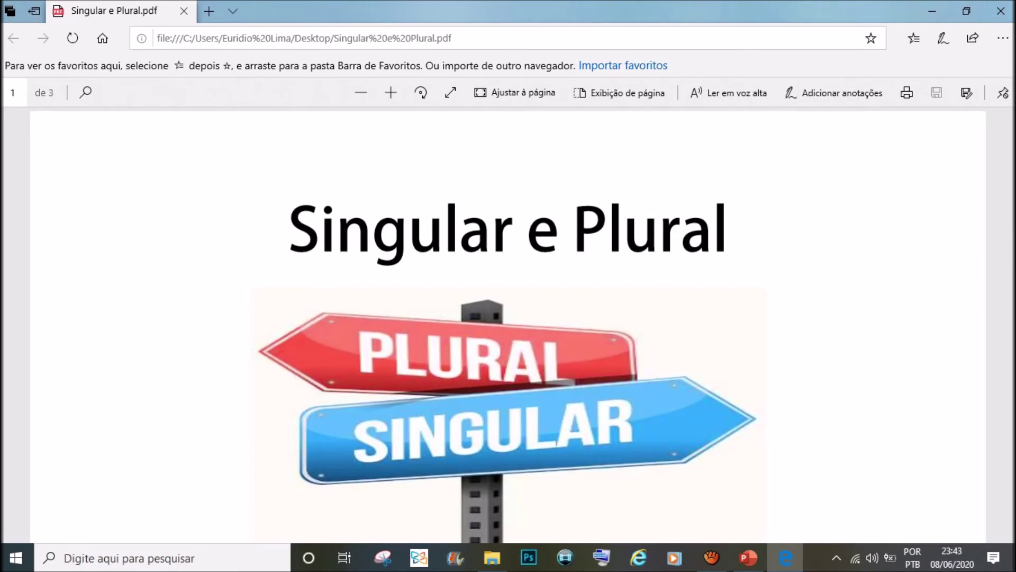
- Scroll up and down through the three pages of the exported PDF in Edge
scroll(508, 325, "down", 3)
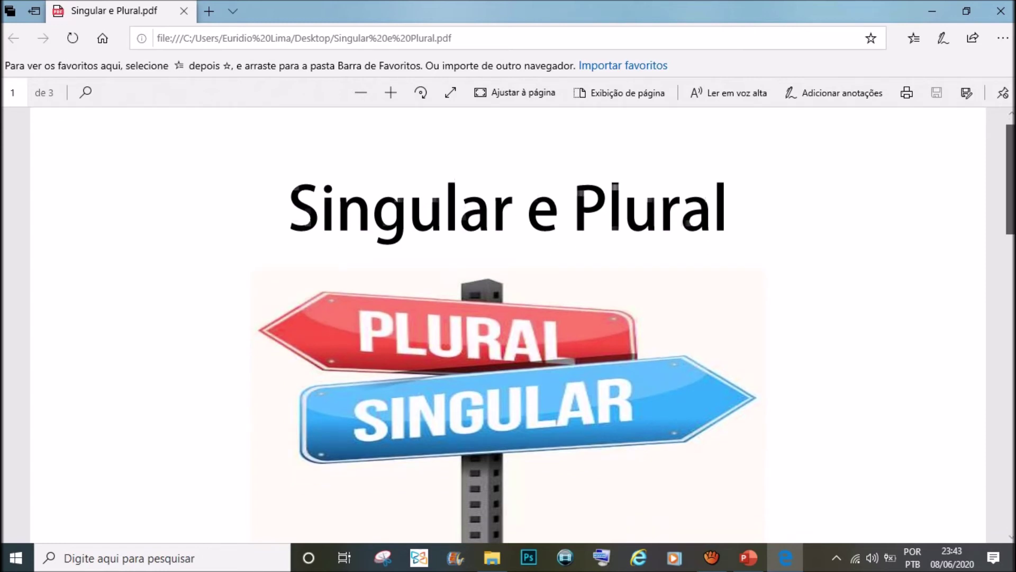
scroll(508, 324, "up", 1)
scroll(508, 324, "up", 1)
scroll(508, 325, "down", 4)
scroll(508, 325, "down", 3)
scroll(508, 324, "down", 3)
scroll(508, 325, "down", 3)
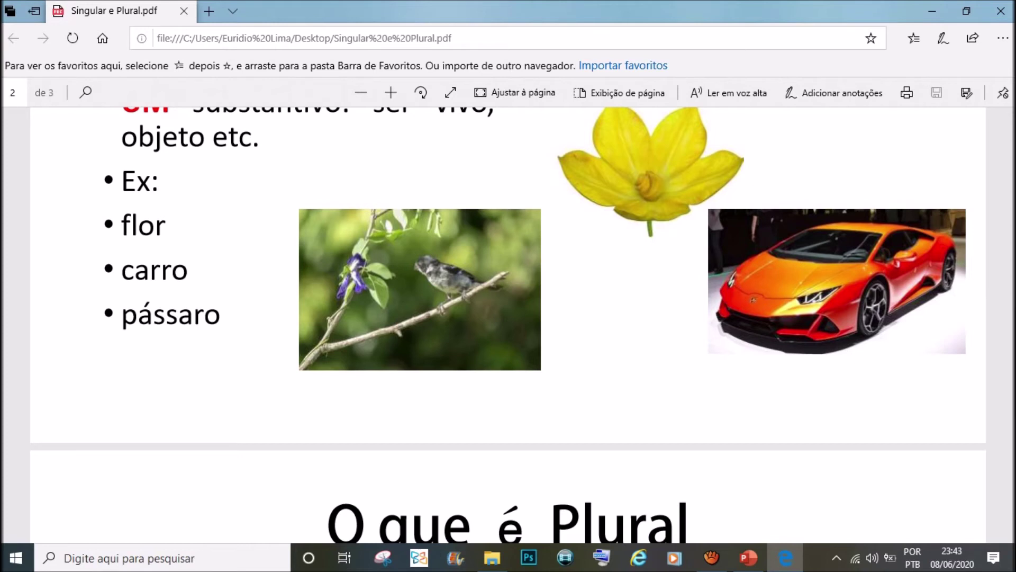
scroll(572, 326, "up", 2)
scroll(572, 326, "up", 2)
scroll(573, 325, "up", 2)
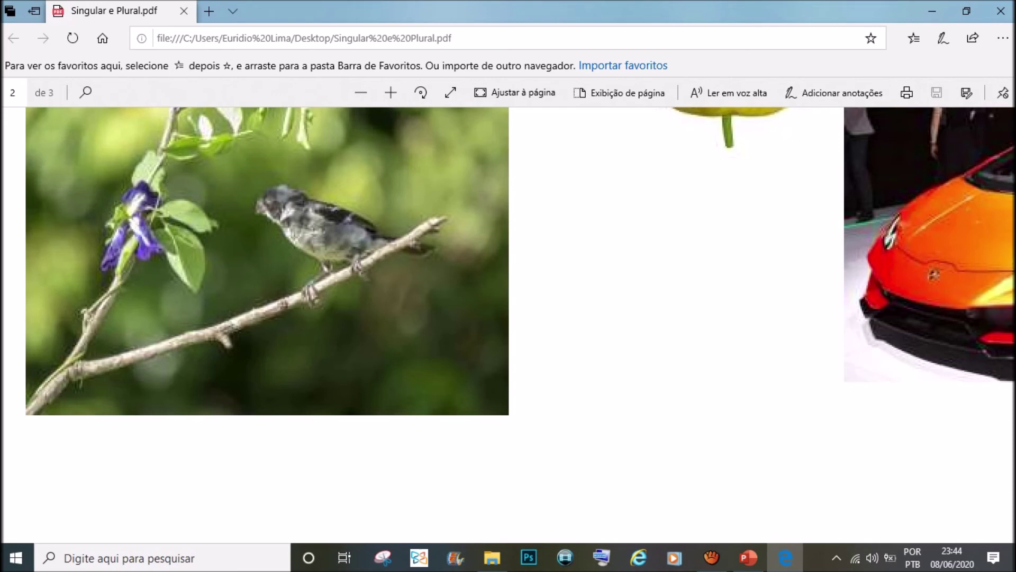
scroll(508, 318, "down", 5)
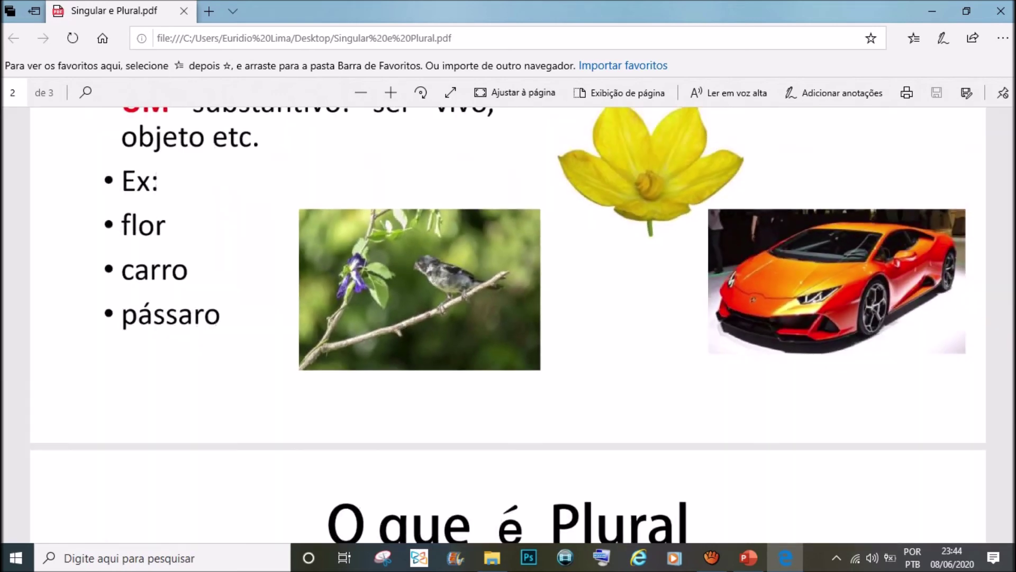
scroll(508, 324, "down", 2)
scroll(508, 325, "down", 2)
scroll(508, 325, "down", 2)
scroll(508, 325, "down", 2)
- Fit the PDF pages to the window with Ctrl+\
scroll(508, 324, "down", 2)
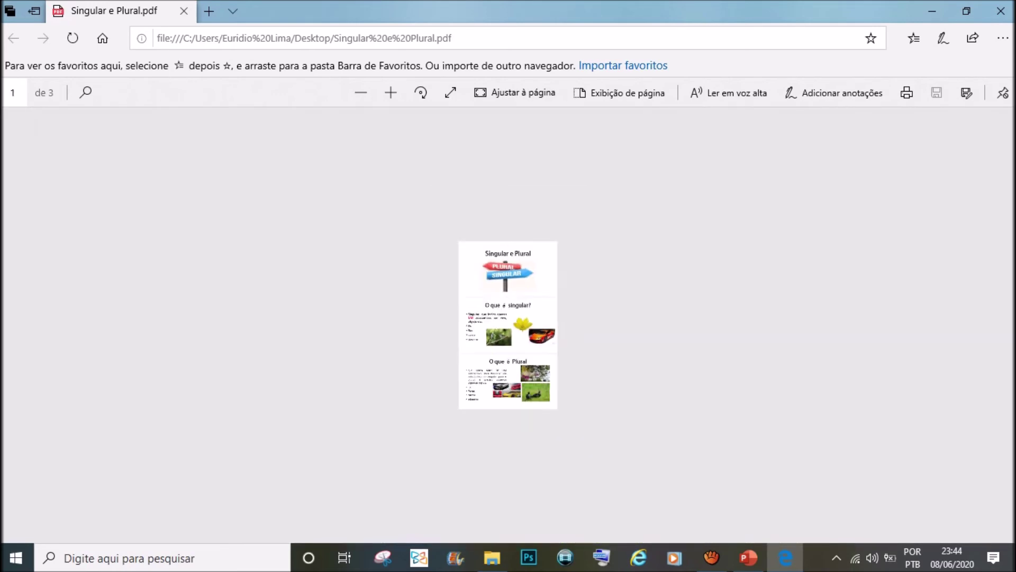
key("ctrl+backslash")
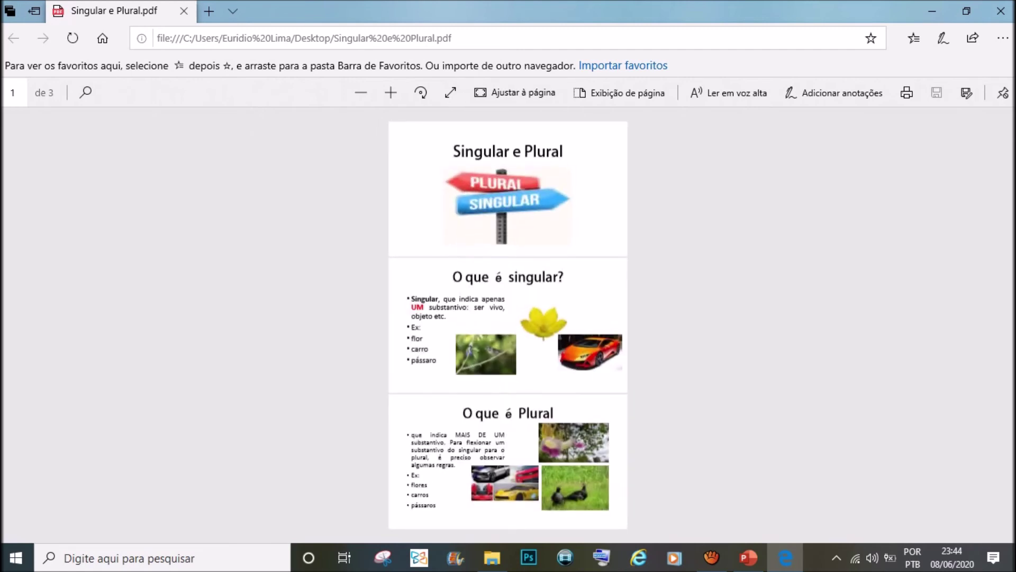
key("ctrl+backslash")
- Copy the title text from page 1, then switch back to PowerPoint
left_click_drag(461, 151, 563, 152)
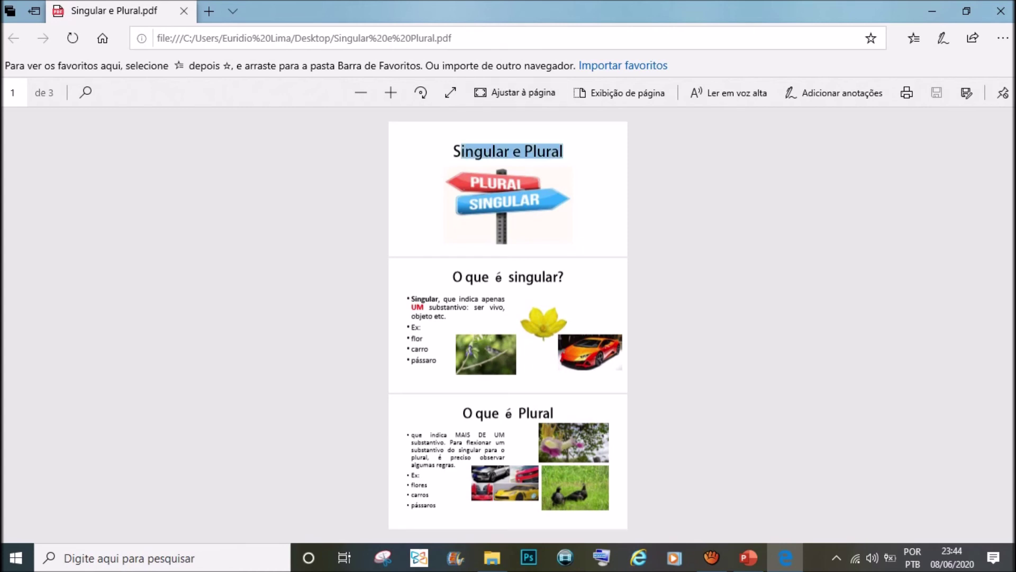
left_click(563, 177)
key("Escape")
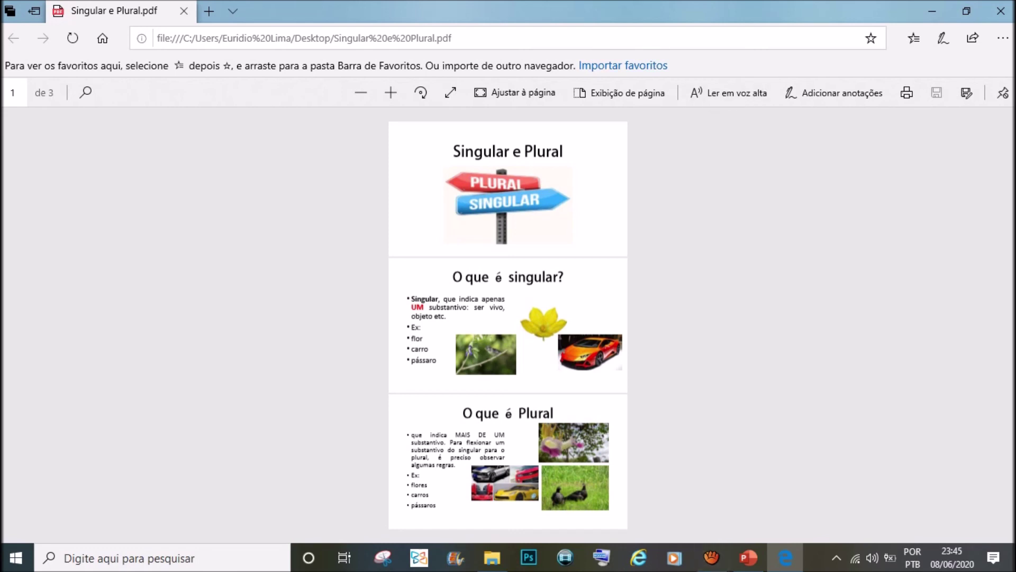
left_click(757, 560)
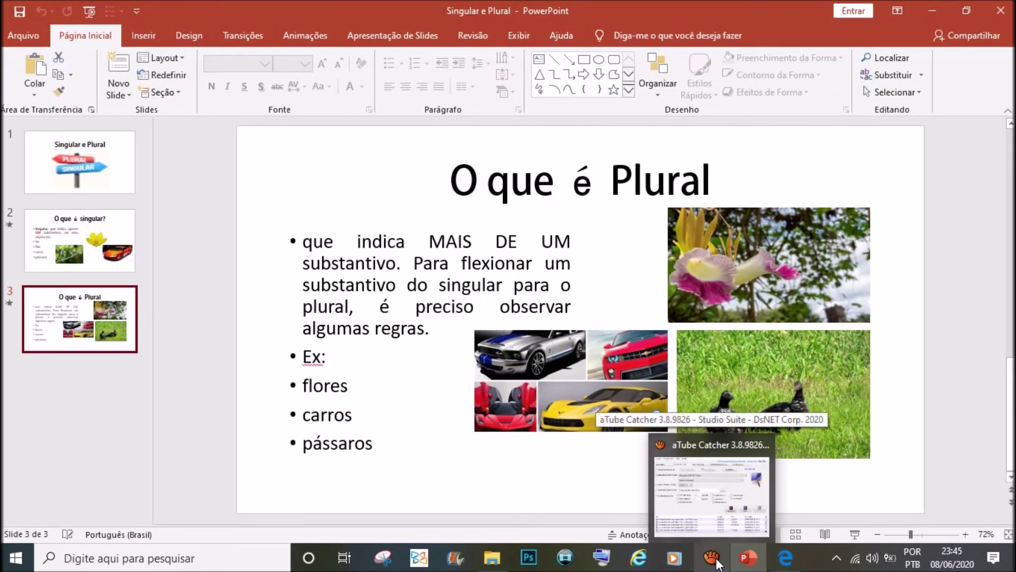
left_click(932, 9)
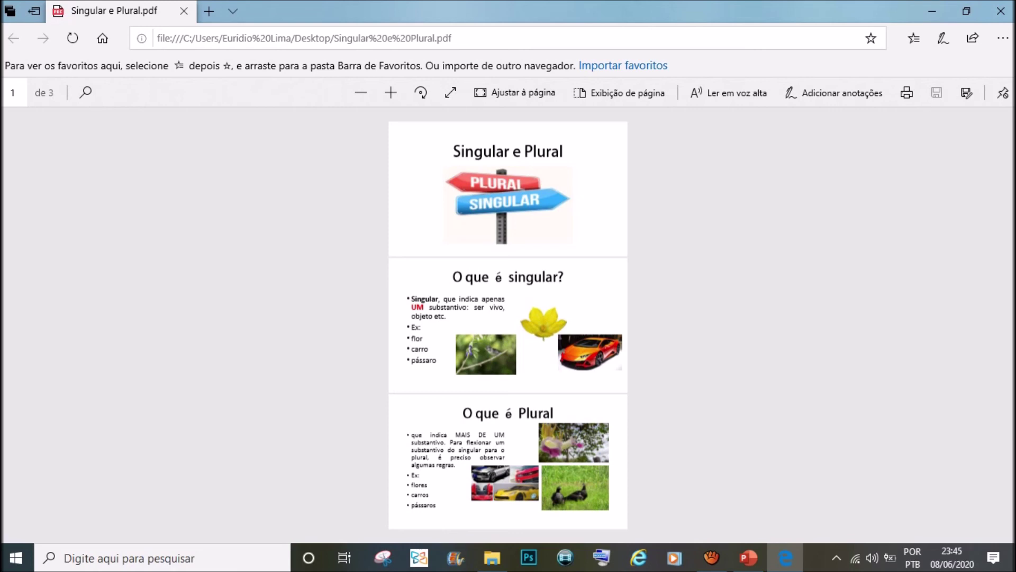
left_click(748, 558)
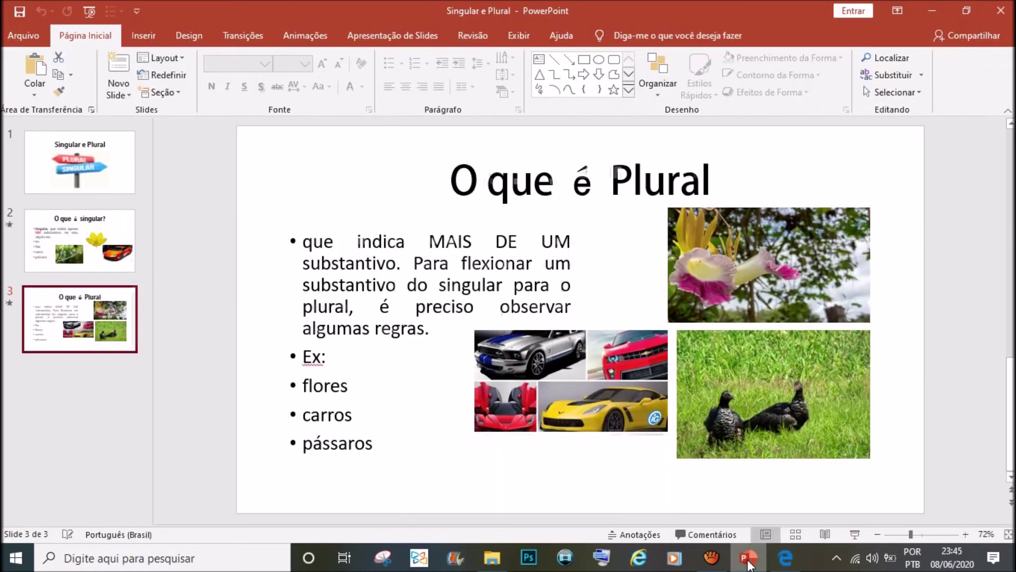
left_click(712, 558)
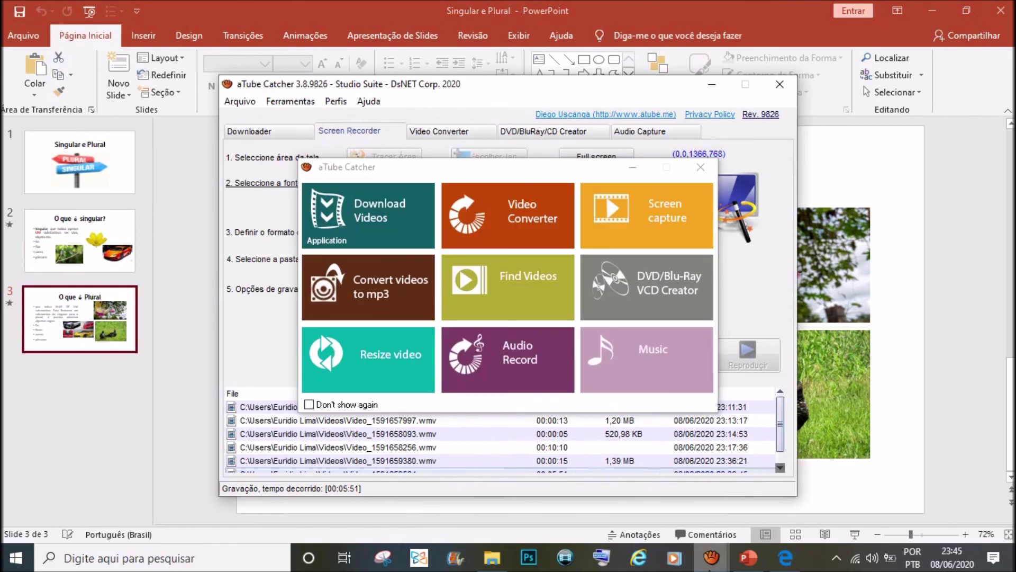